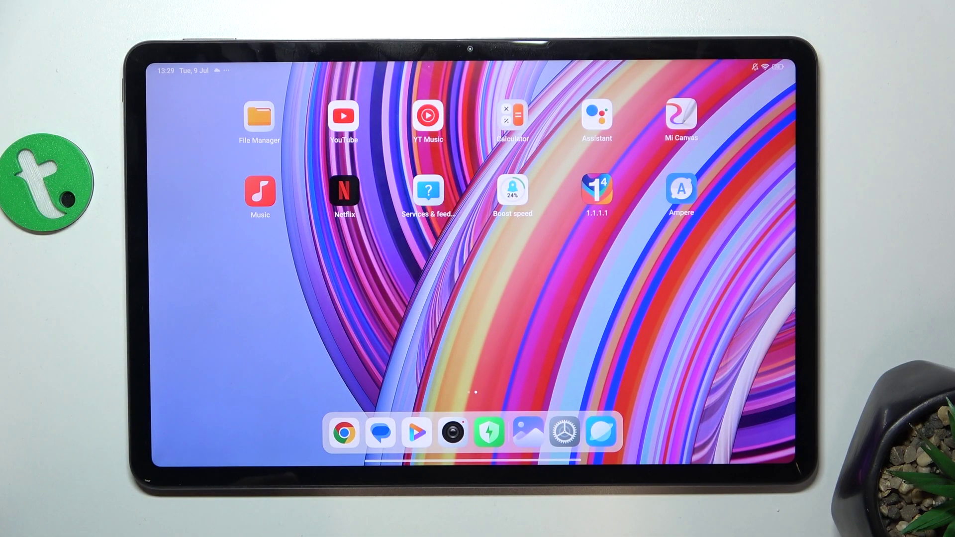
Search Google Play for 'dolby' and install Dolby On: Record Audio & Music
drag(597, 269, 336, 269)
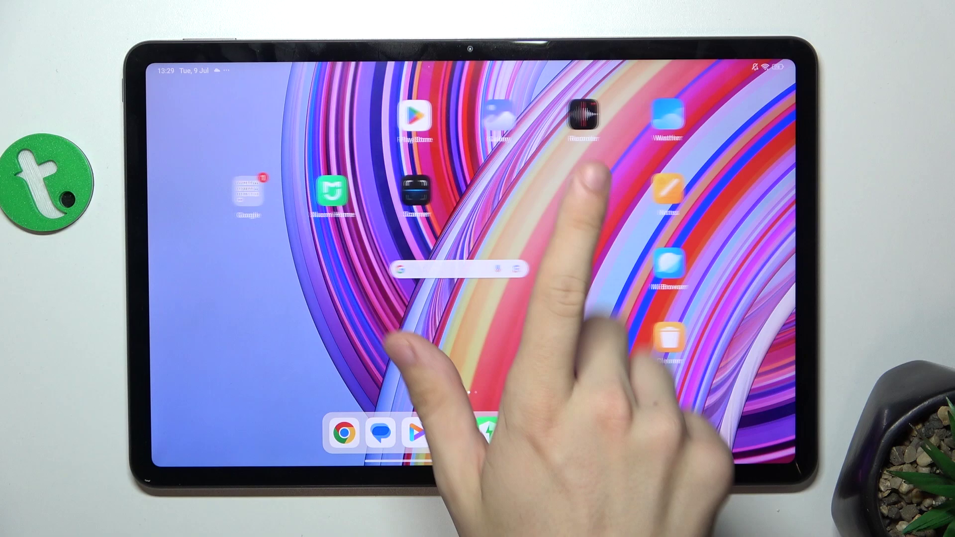
click(427, 115)
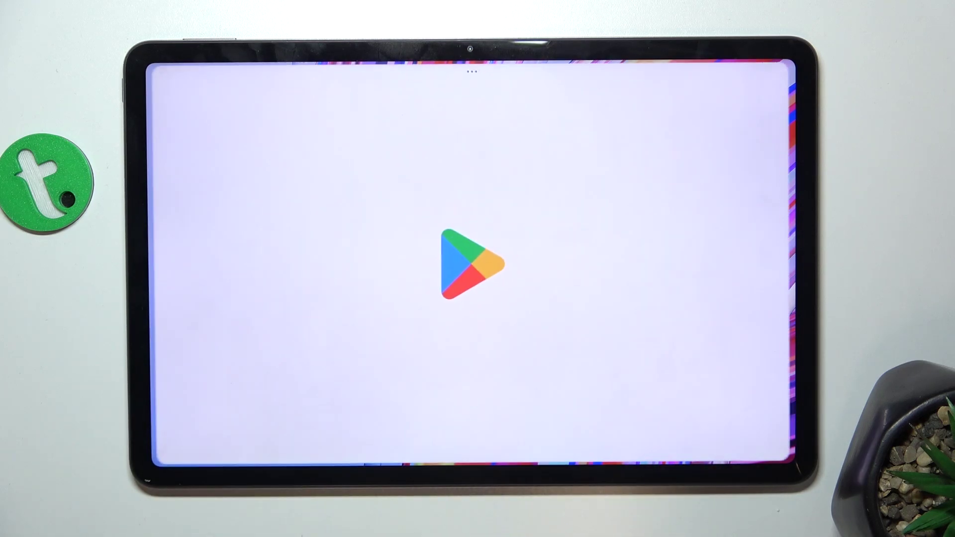
click(298, 92)
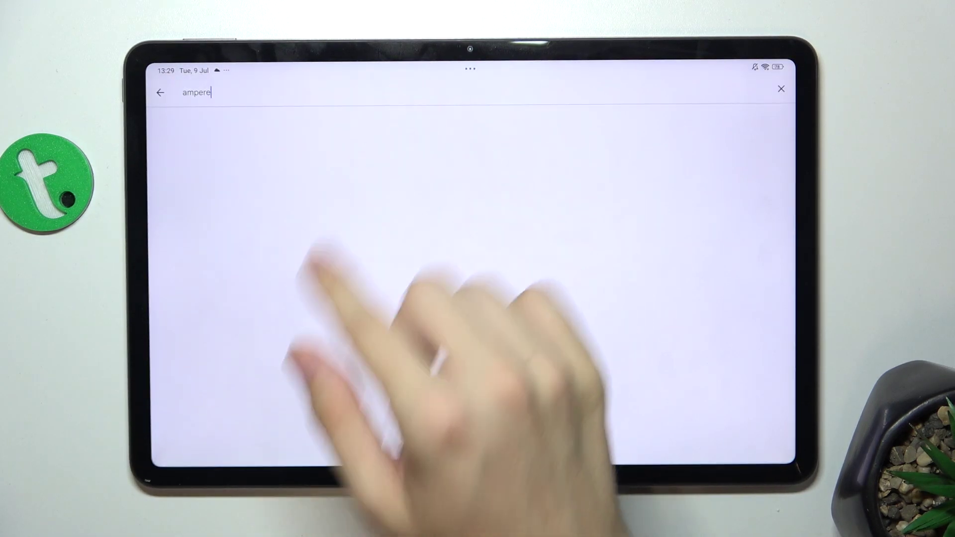
key(BackSpace)
key(BackSpace)
key(BackSpace)
key(BackSpace)
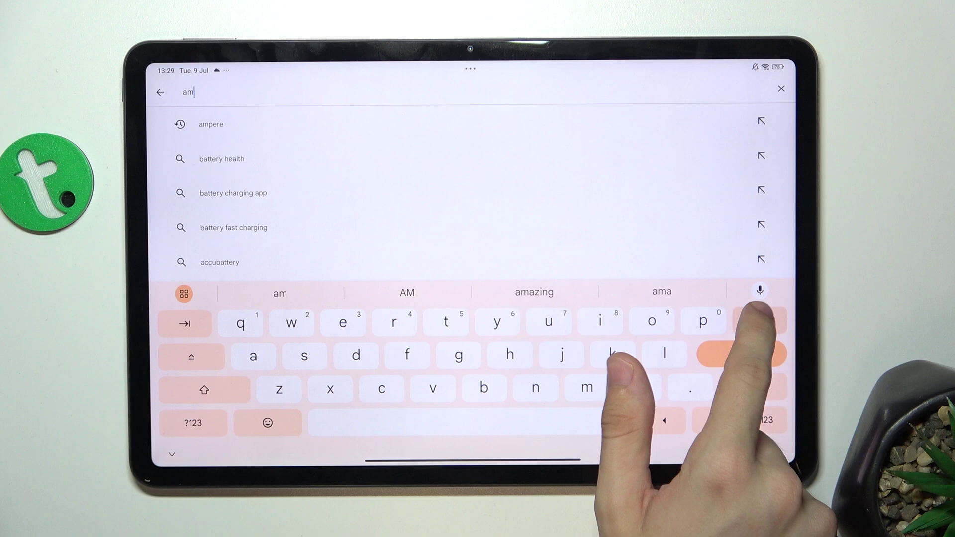
key(BackSpace)
key(BackSpace)
text(d)
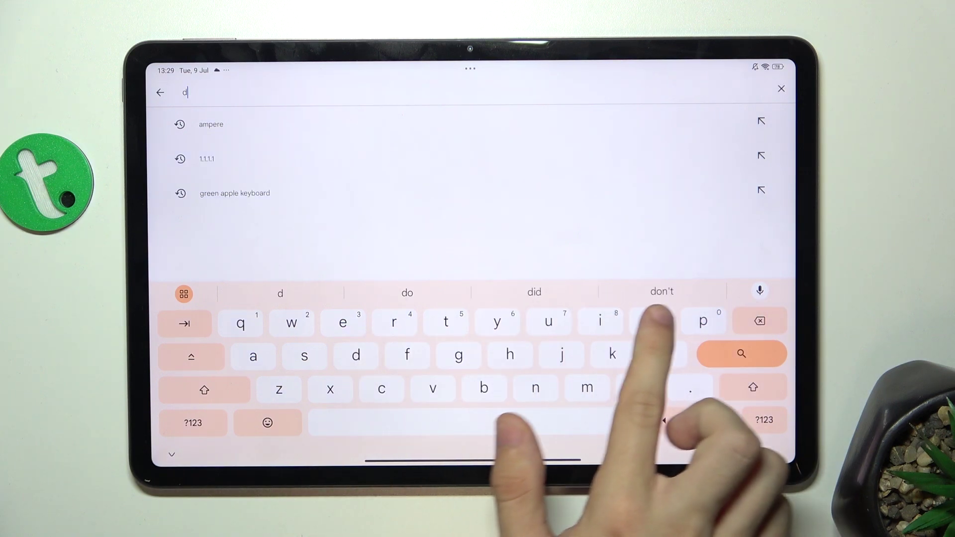
text(olby)
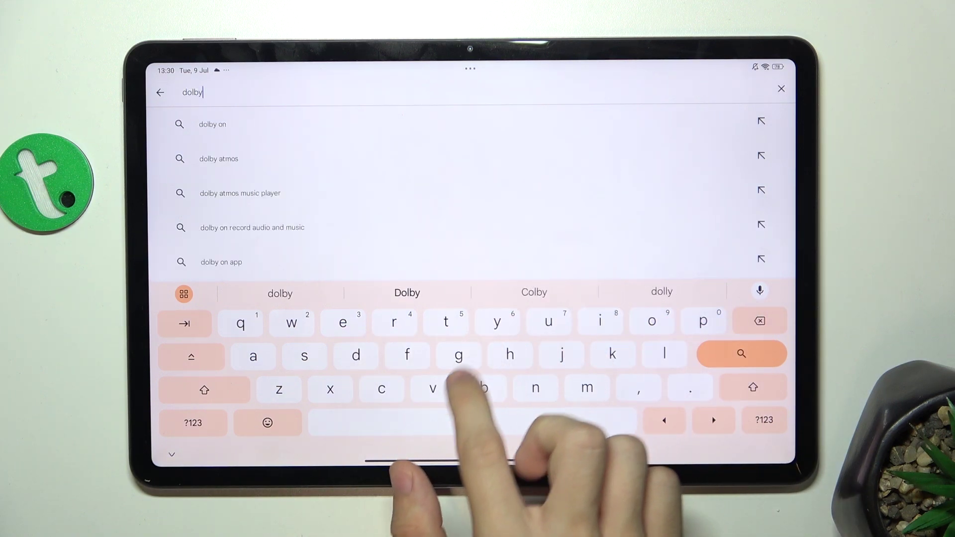
click(224, 124)
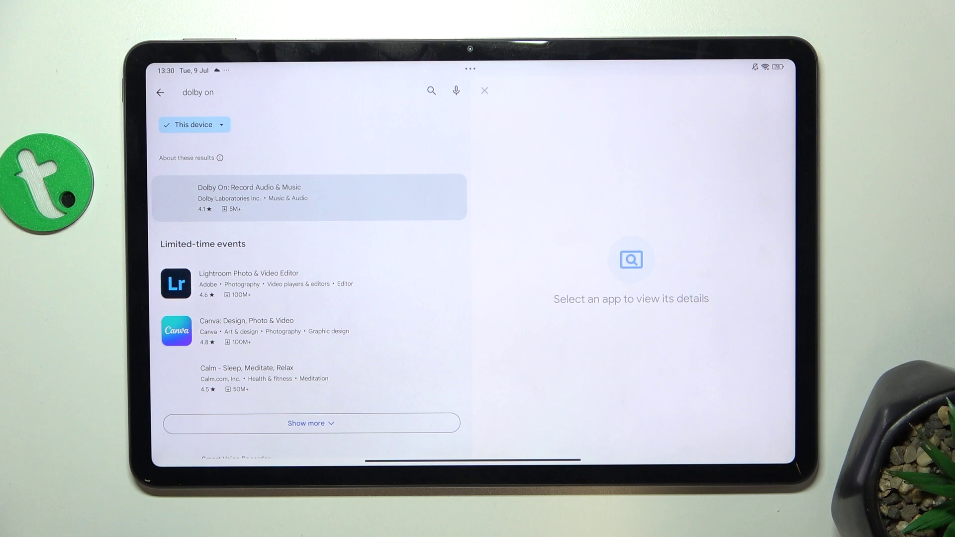
click(506, 203)
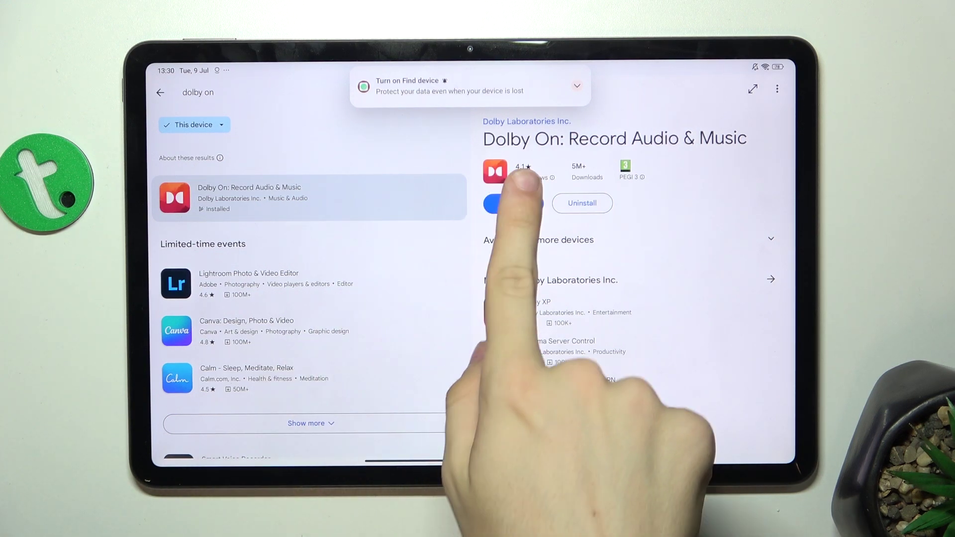
Launch Dolby On, skip the intro video, and decline email sign-up and usage-data sharing
click(513, 203)
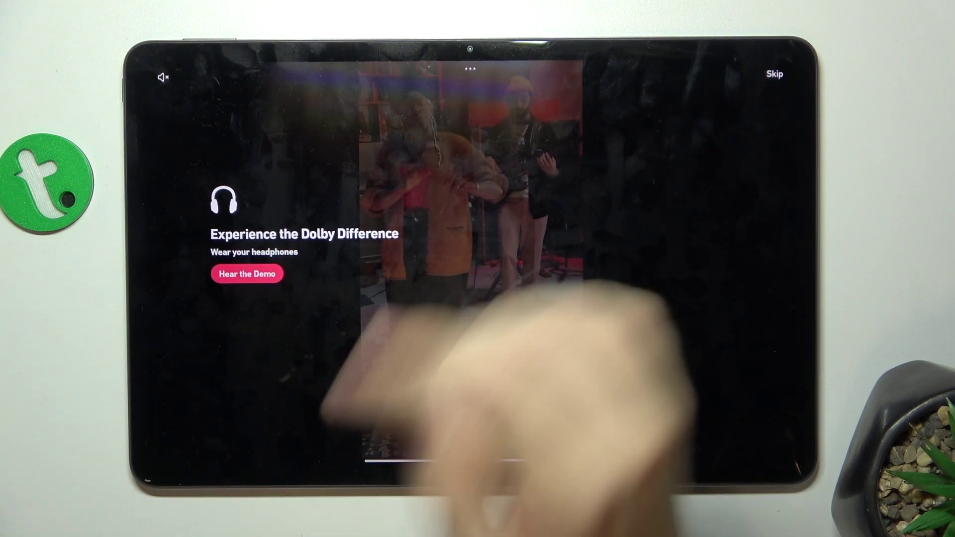
click(775, 74)
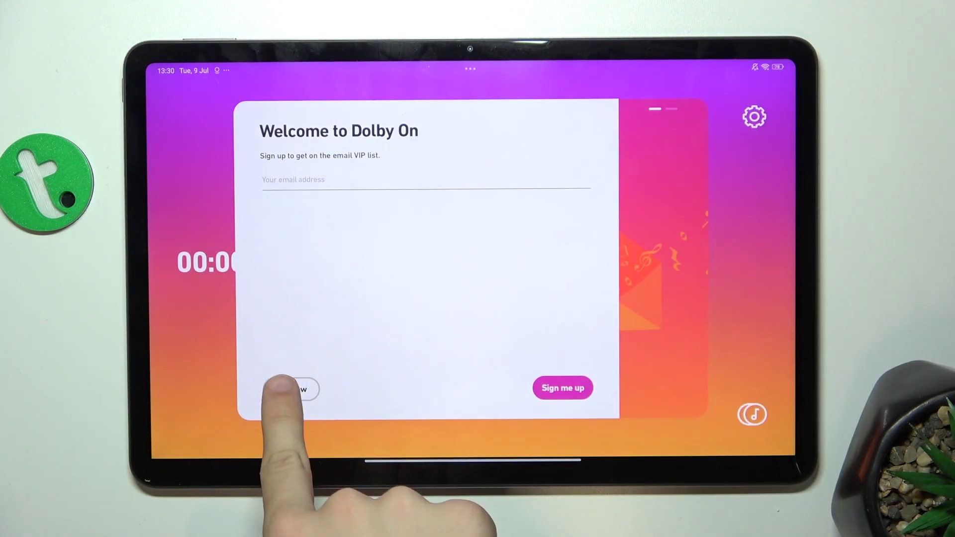
click(291, 389)
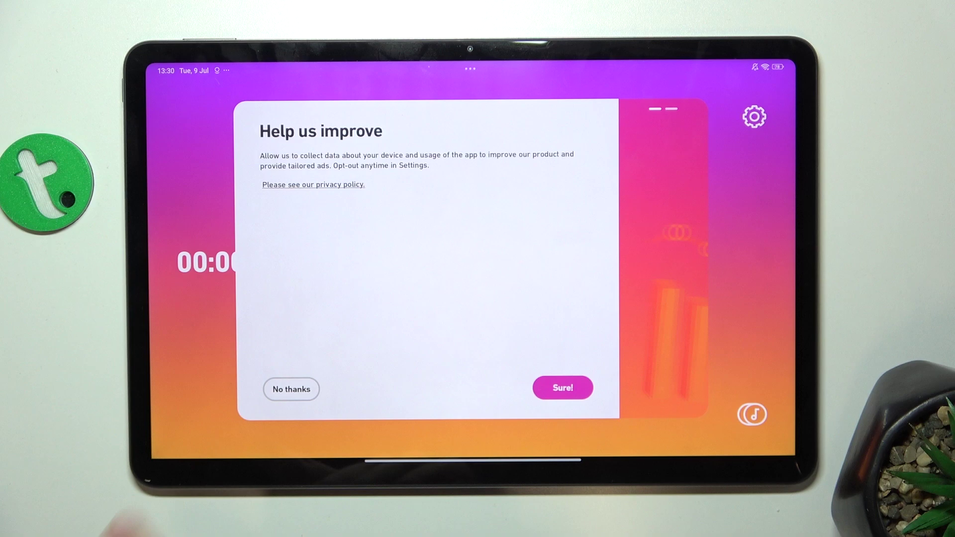
click(292, 390)
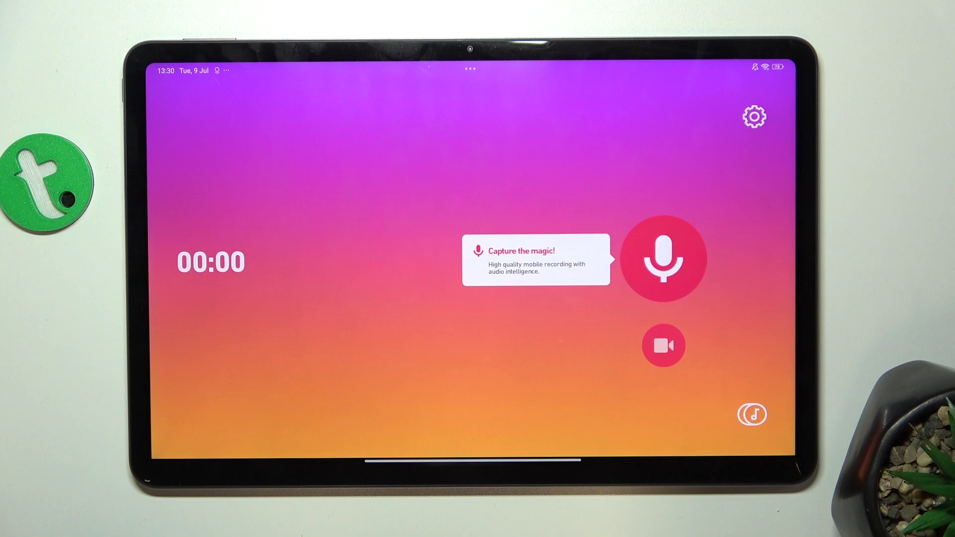
Allow microphone access 'While using the app', then record and stop a short voice track
click(663, 258)
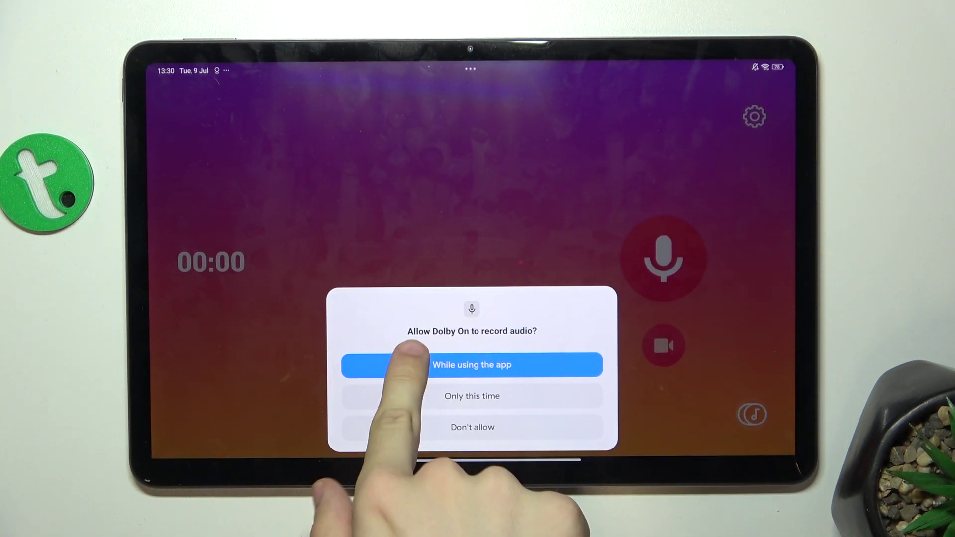
click(472, 365)
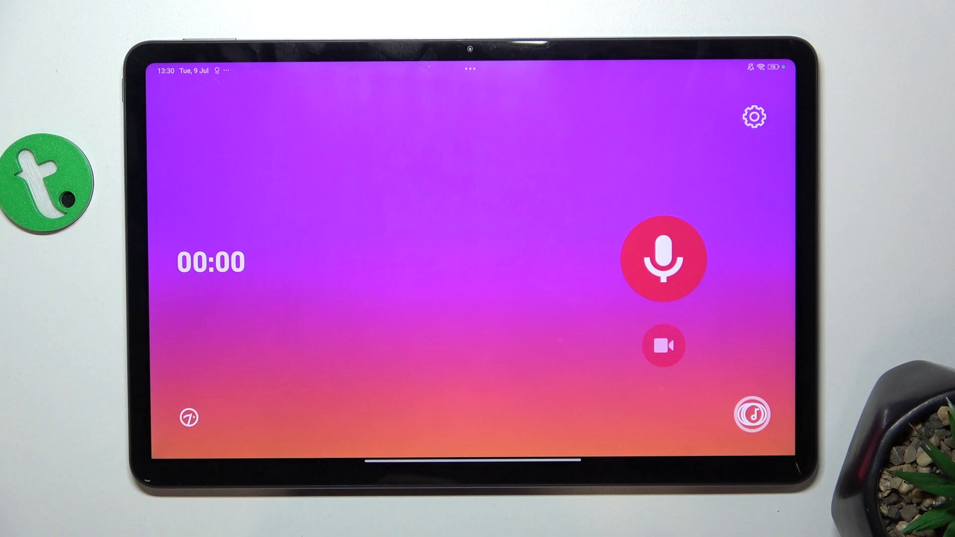
click(663, 260)
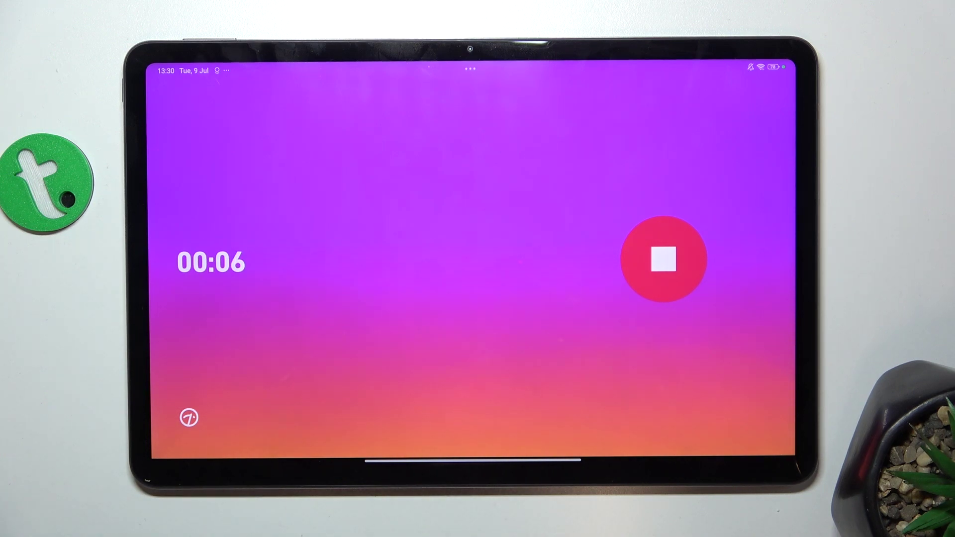
click(663, 258)
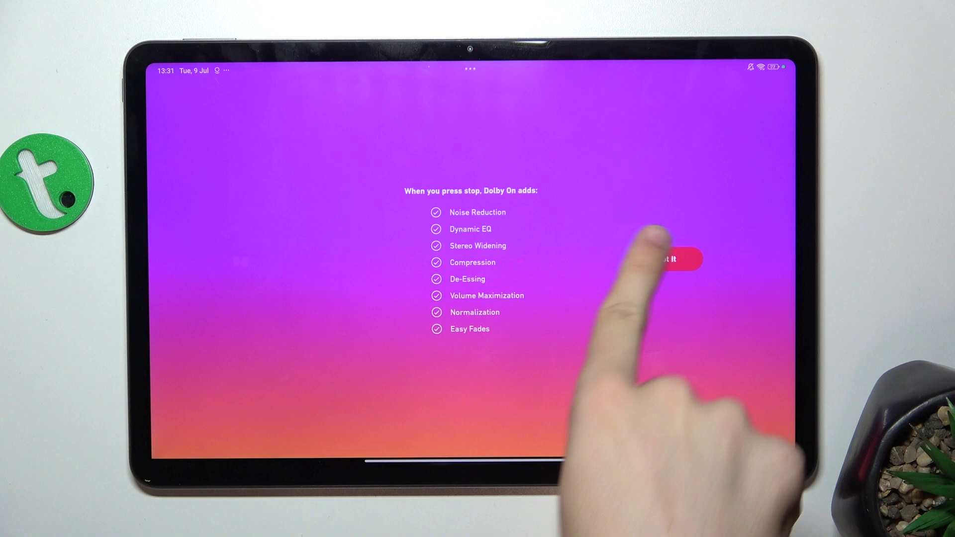
Dismiss the enhancements screen, open Track 1 in the player, and turn the volume up
click(666, 259)
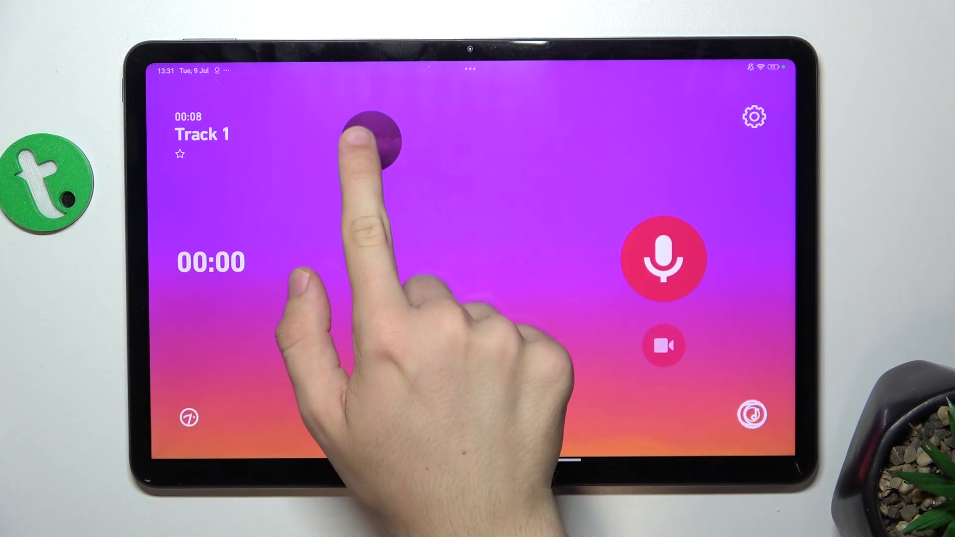
click(370, 141)
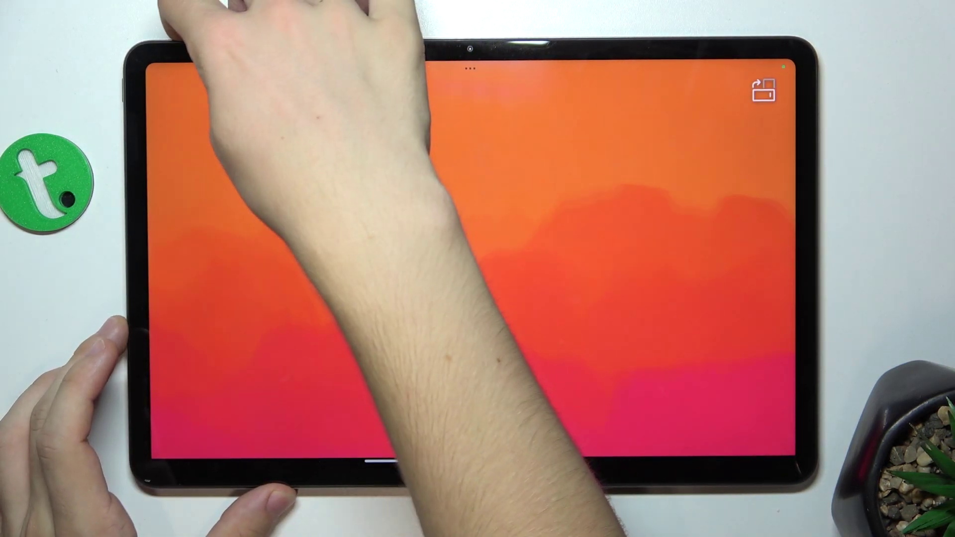
key(XF86AudioRaiseVolume)
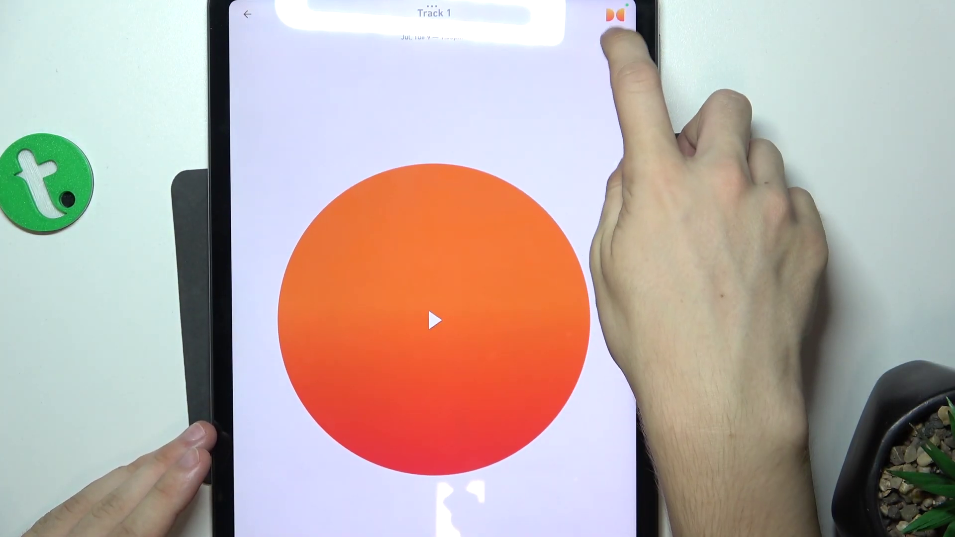
Play Track 1 with Dolby off, replay it with Dolby on, then pause
click(625, 43)
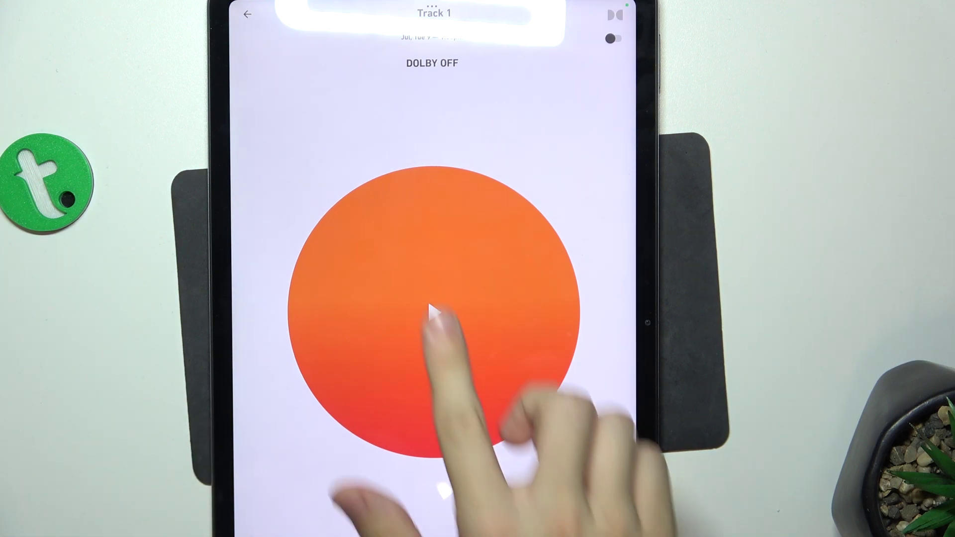
click(434, 313)
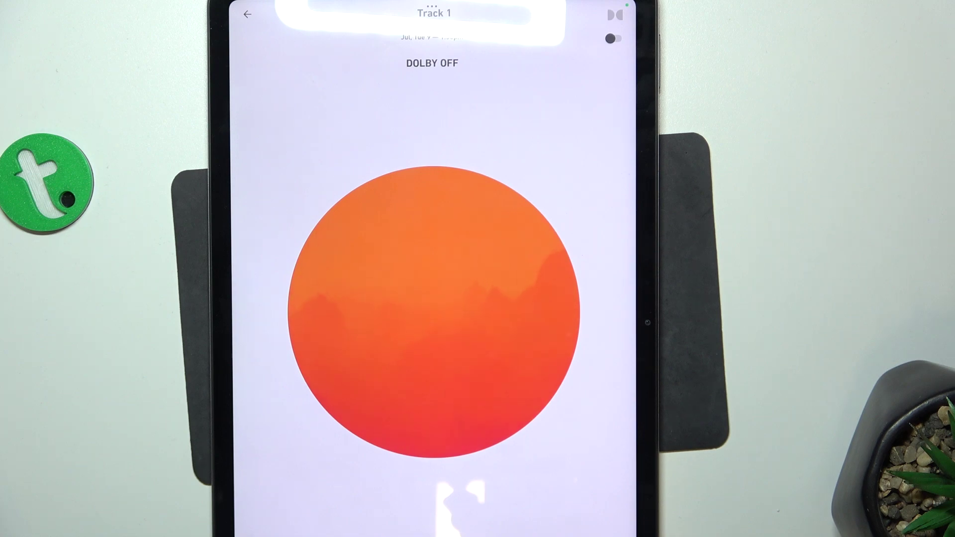
click(612, 39)
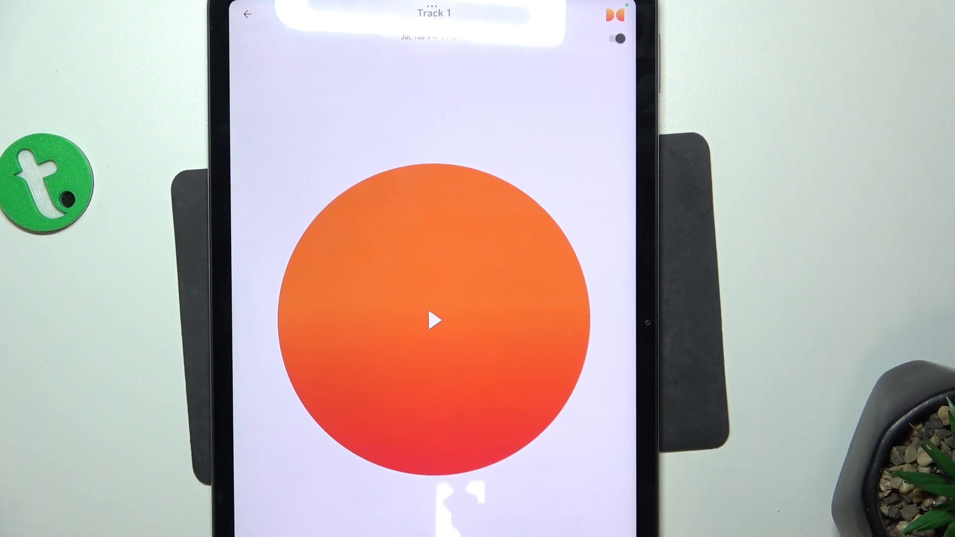
click(434, 321)
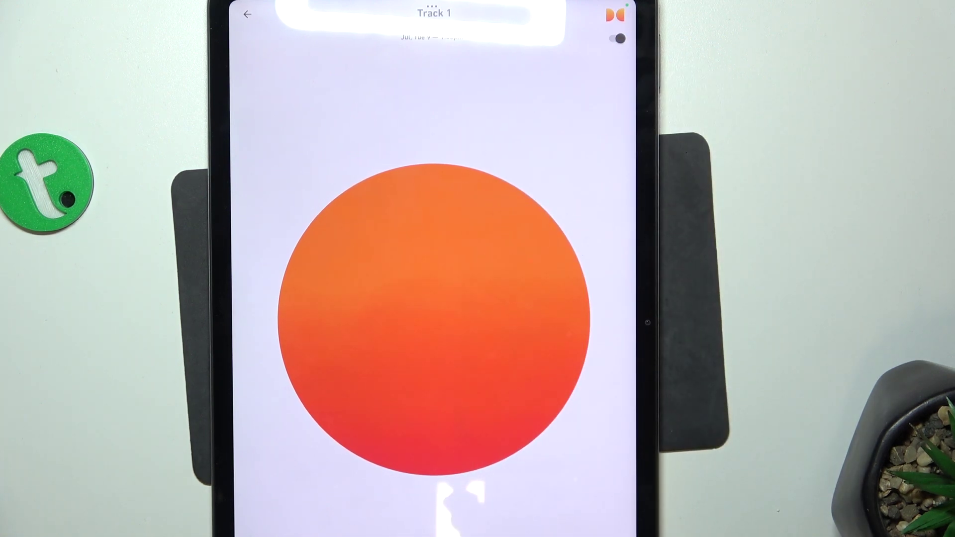
click(435, 320)
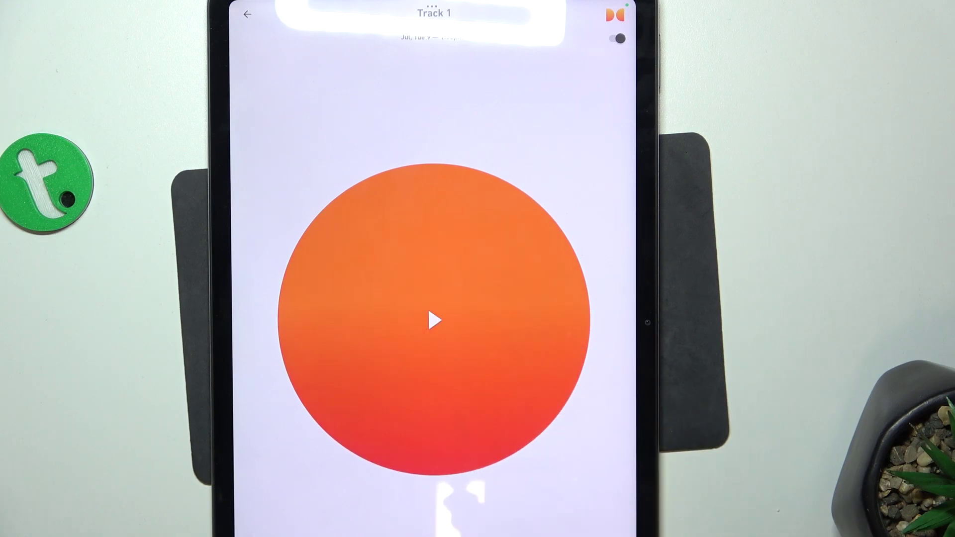